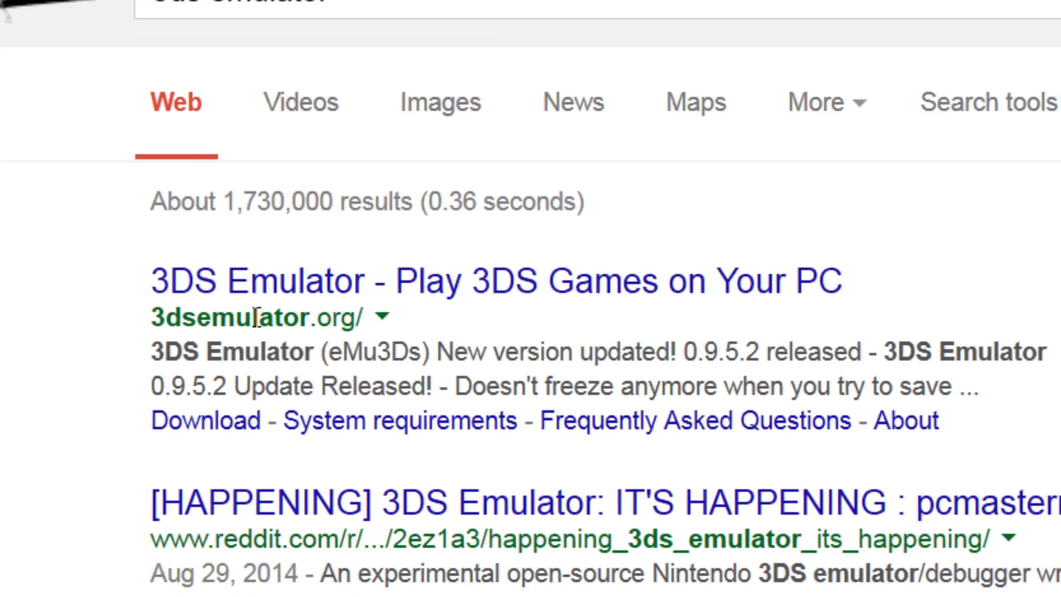
# Look through the web search results for "3ds emulator"
pyautogui.moveTo(258, 340); pyautogui.dragTo(484, 352)
pyautogui.click(485, 352)
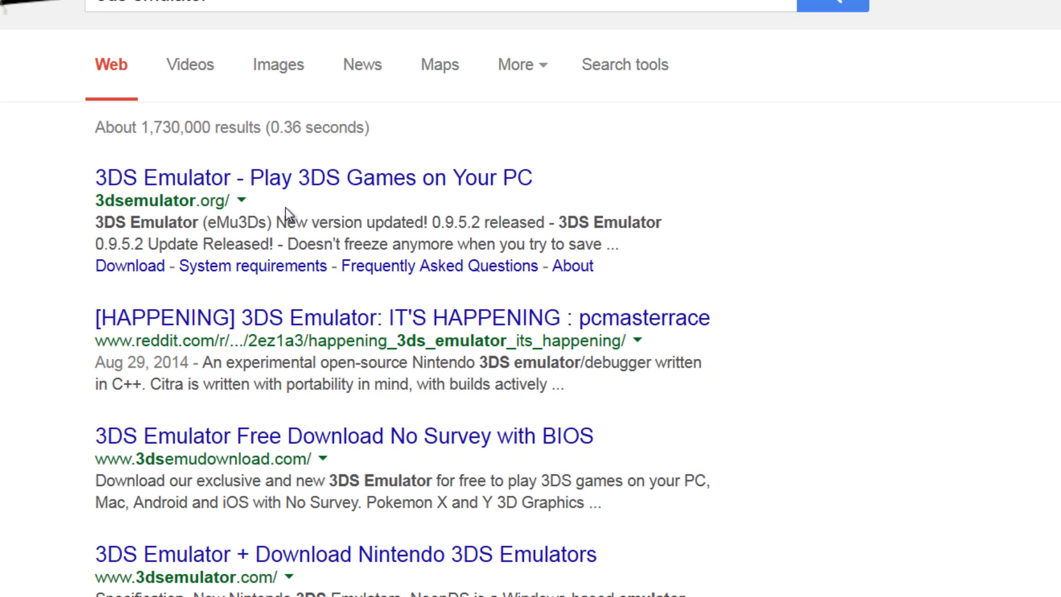
pyautogui.scroll(-5, 285, 207)
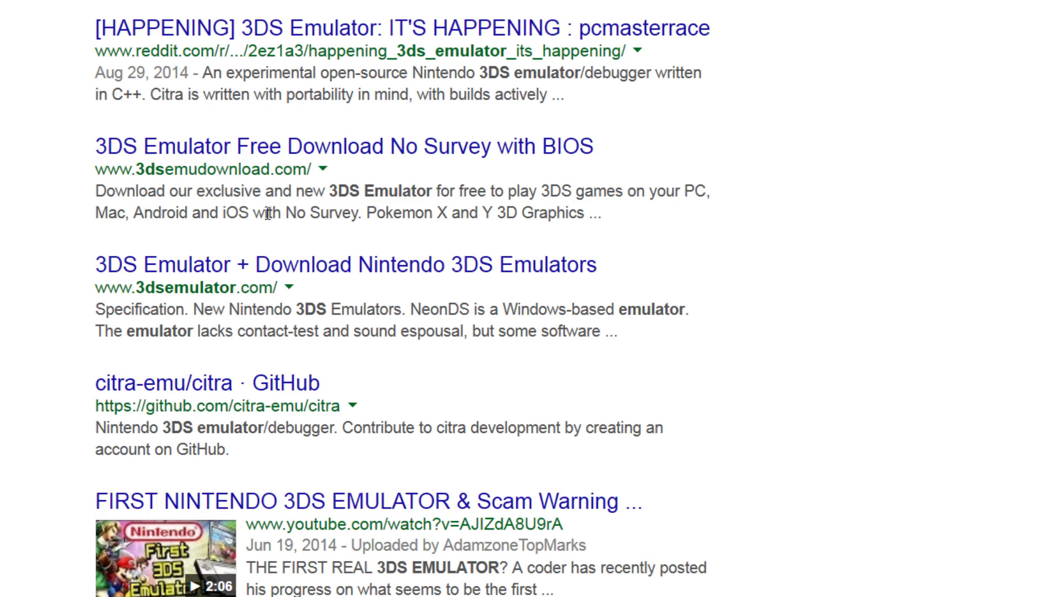
pyautogui.scroll(5, 267, 213)
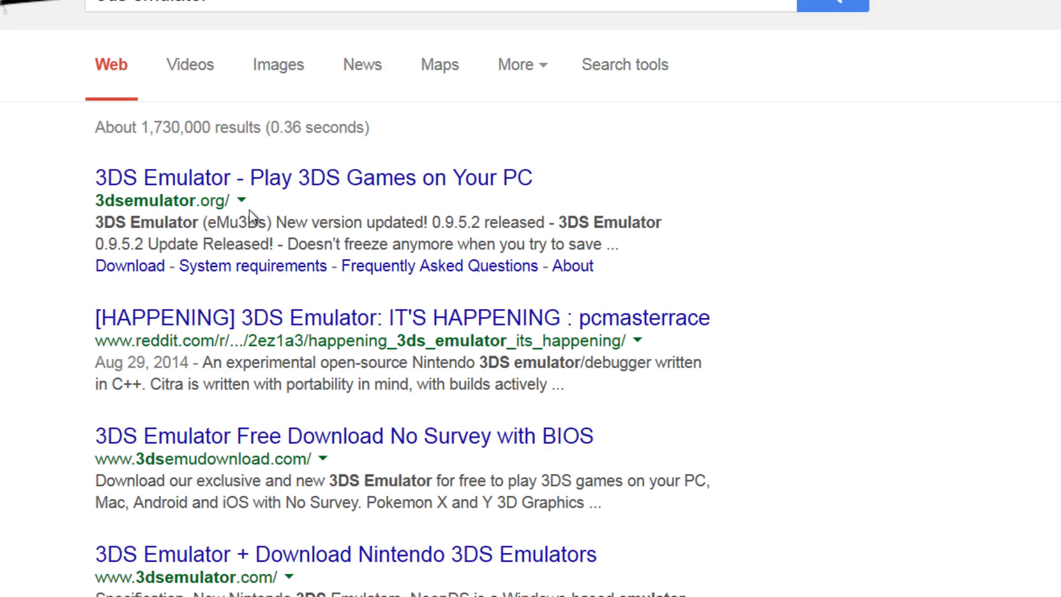
pyautogui.scroll(-14, 803, 368)
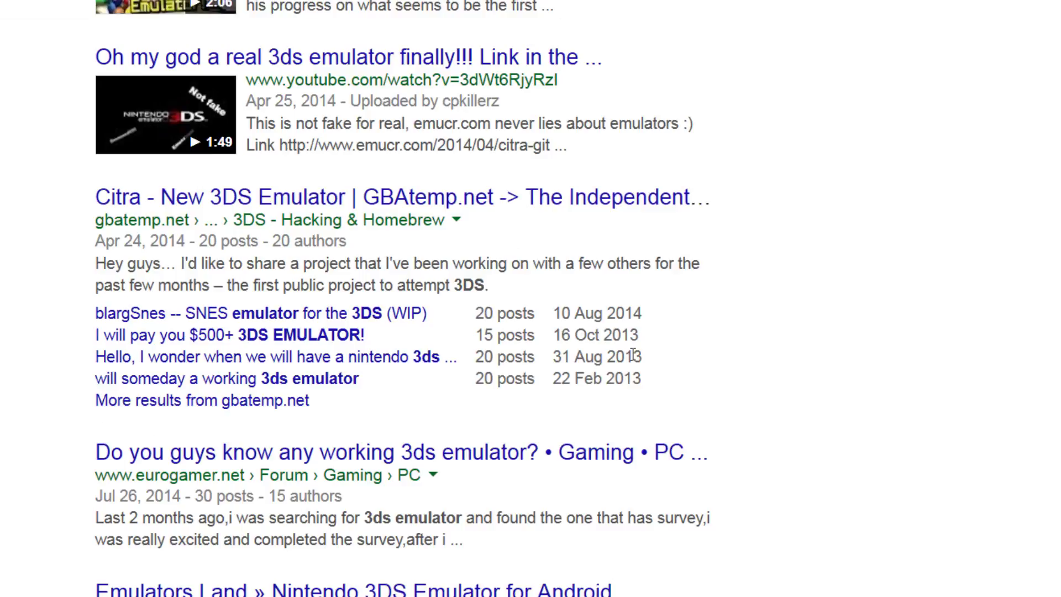
pyautogui.scroll(-6, 633, 354)
pyautogui.scroll(18, 636, 362)
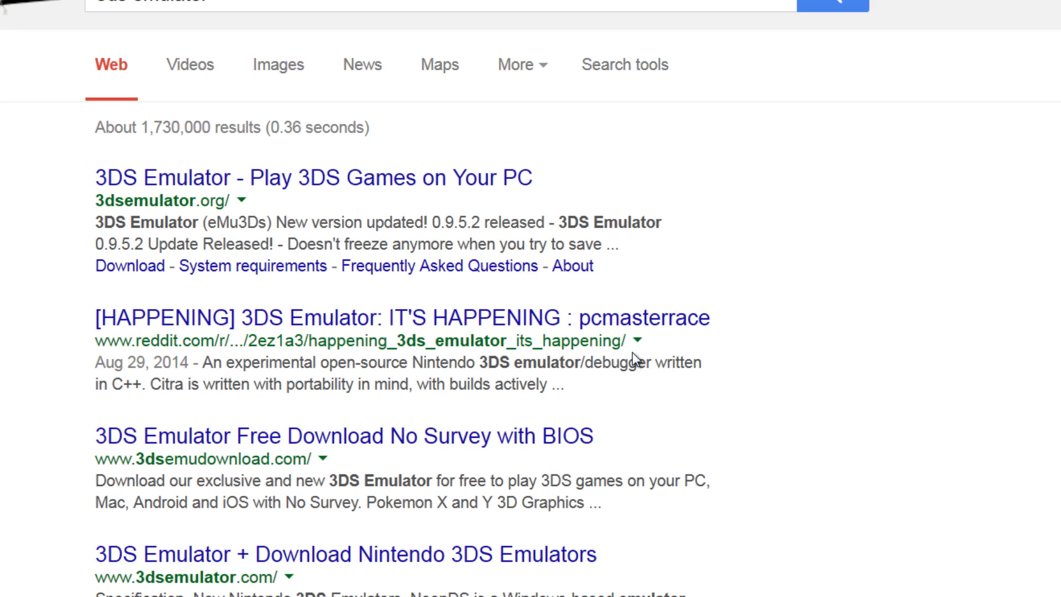
# Review the 3dsemulator.org home page from the first search result in a separate tab and close that tab
pyautogui.rightClick(453, 180)
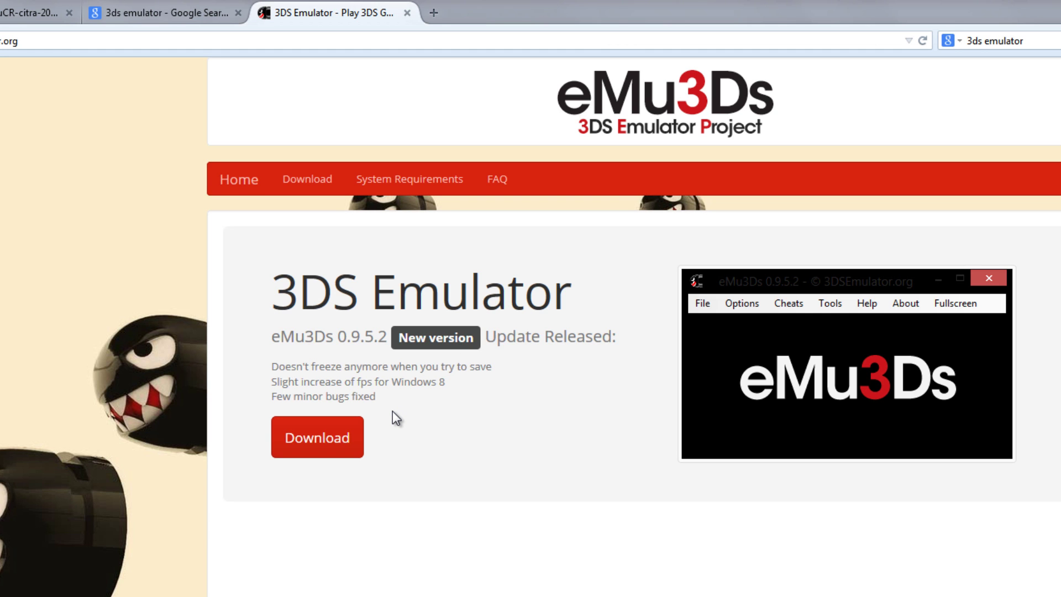
pyautogui.scroll(-7, 429, 448)
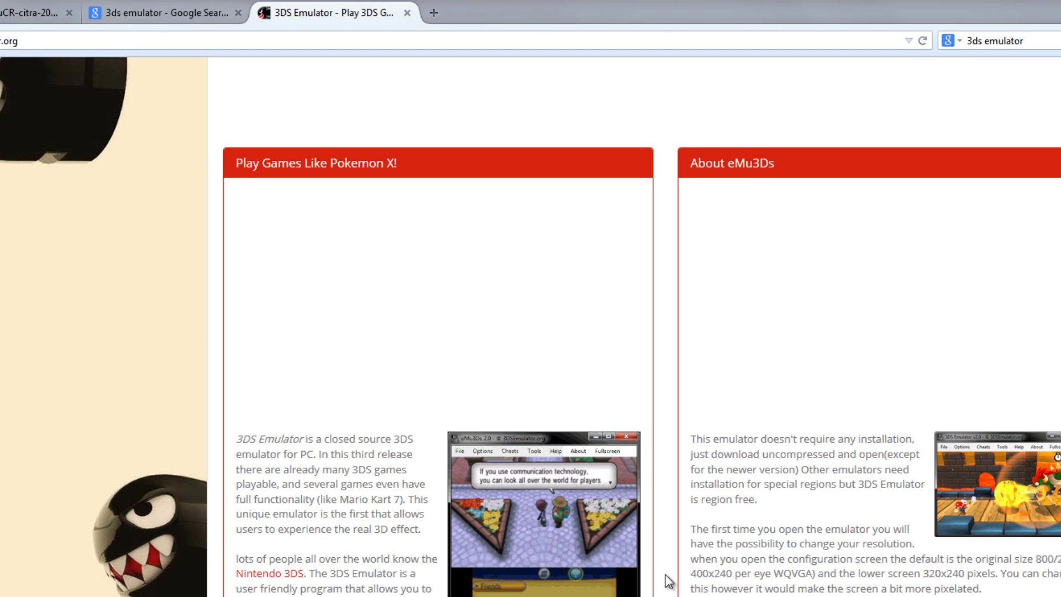
pyautogui.scroll(5, 666, 580)
pyautogui.click(408, 12)
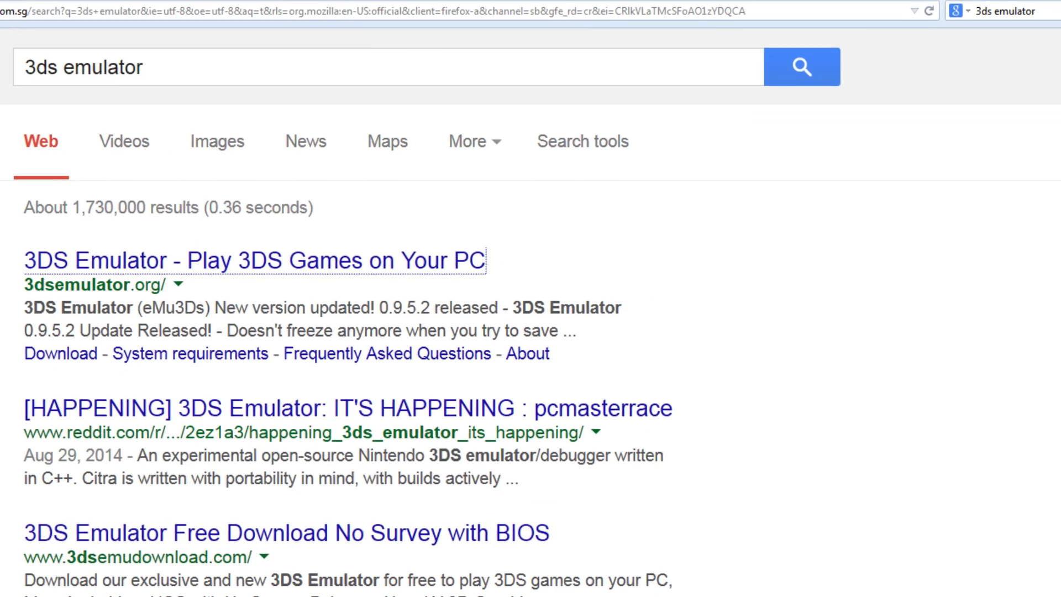
# Switch to the sendspace download page and examine the file name EmuCR-citra-20140425-x86.7z by highlighting it
pyautogui.click(33, 12)
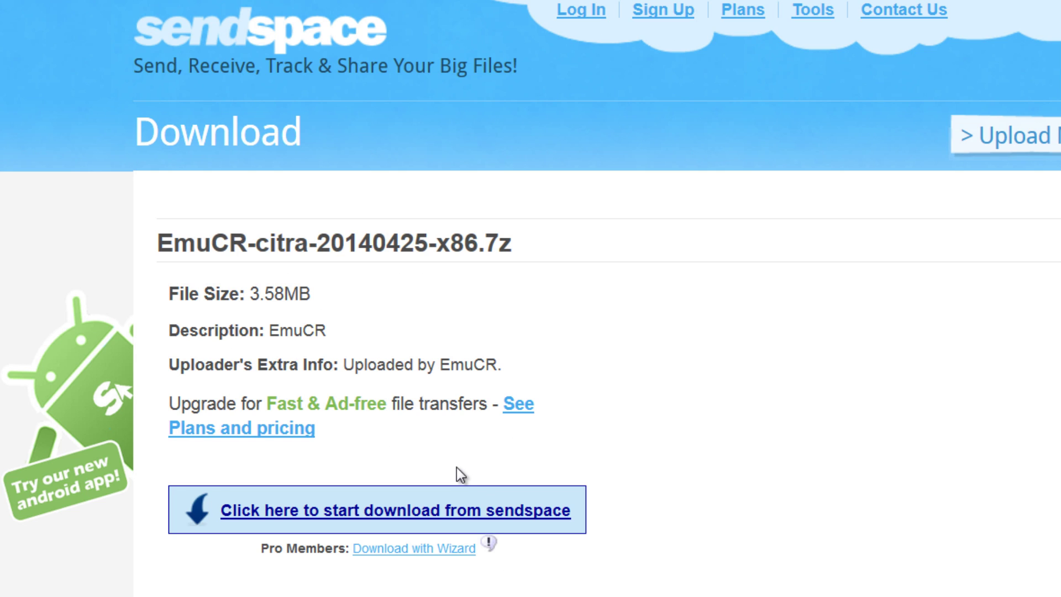
pyautogui.moveTo(559, 231); pyautogui.dragTo(208, 260)
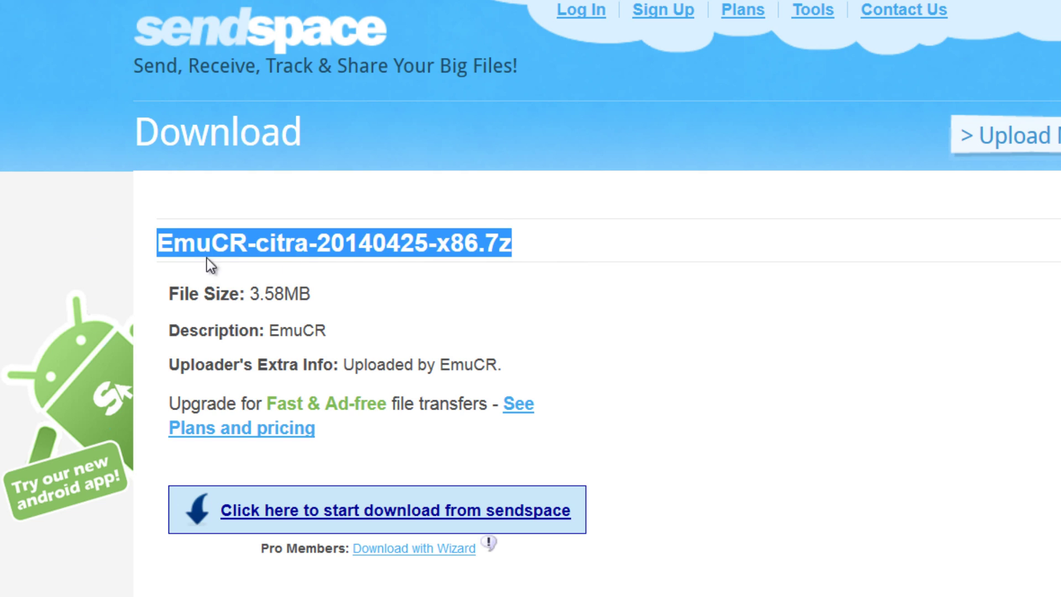
pyautogui.click(322, 238)
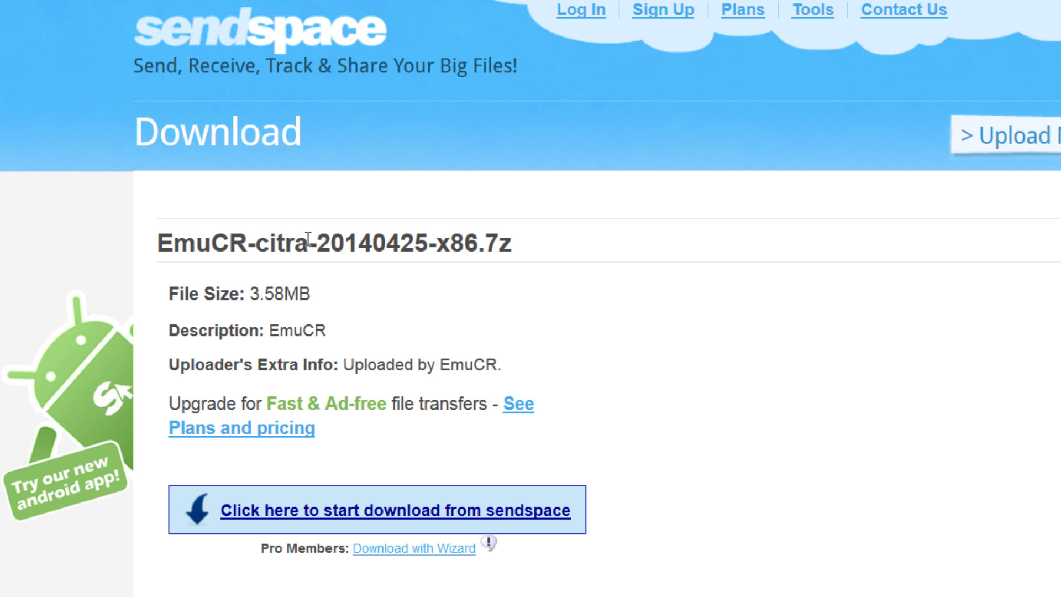
pyautogui.moveTo(170, 242); pyautogui.dragTo(428, 236)
pyautogui.click(428, 236)
pyautogui.moveTo(172, 242); pyautogui.dragTo(740, 250)
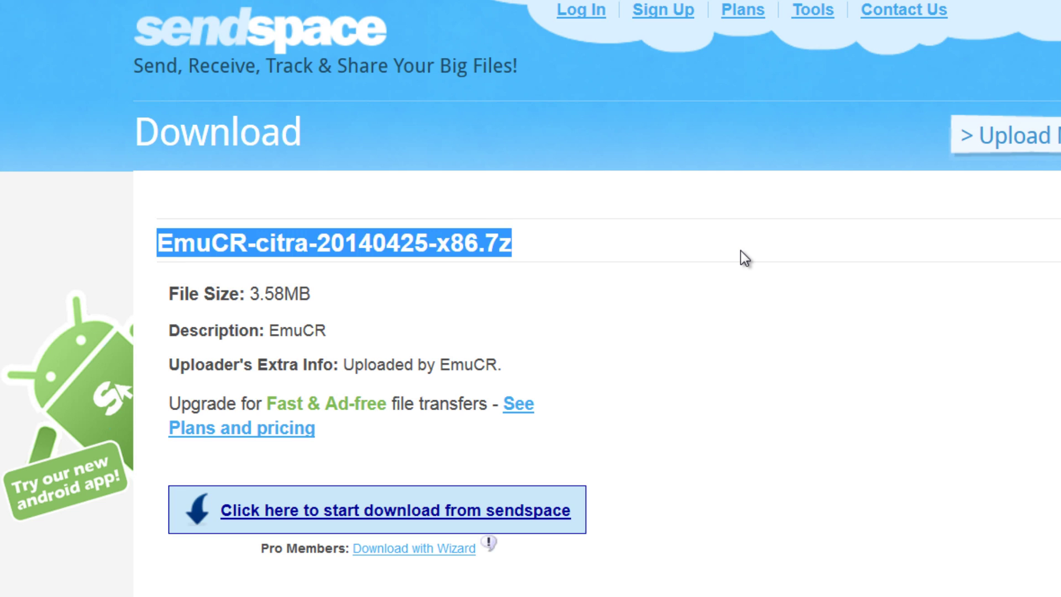
pyautogui.click(740, 251)
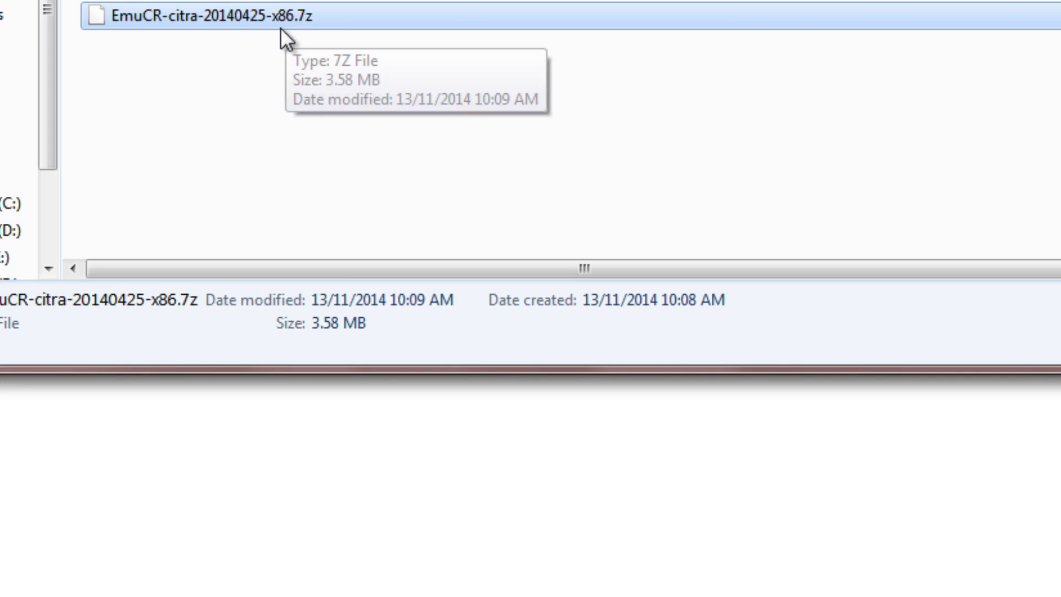
# Extract EmuCR-citra-20140425-x86.7z with 7-Zip into the Downloads folder and open the innermost extracted EmuCR-citra-20140425-x86 folder
pyautogui.rightClick(321, 16)
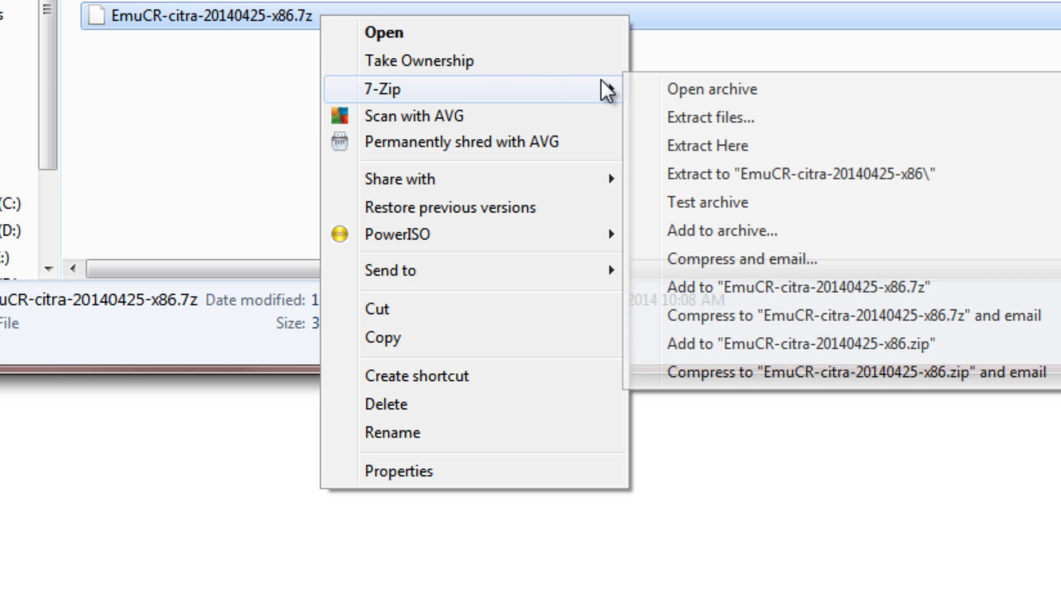
pyautogui.click(737, 118)
pyautogui.doubleClick(194, 3)
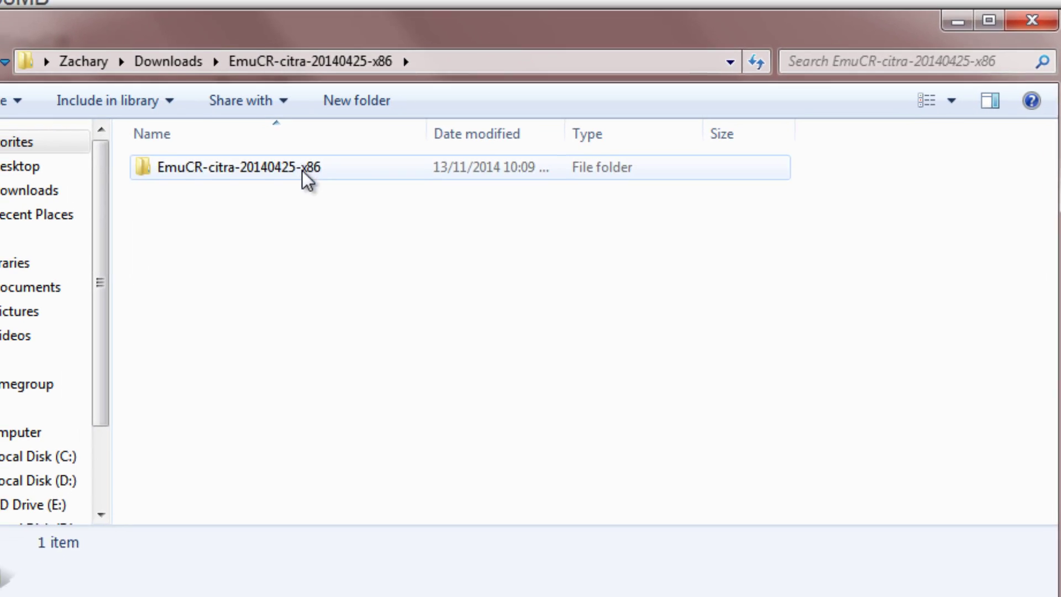
pyautogui.doubleClick(378, 161)
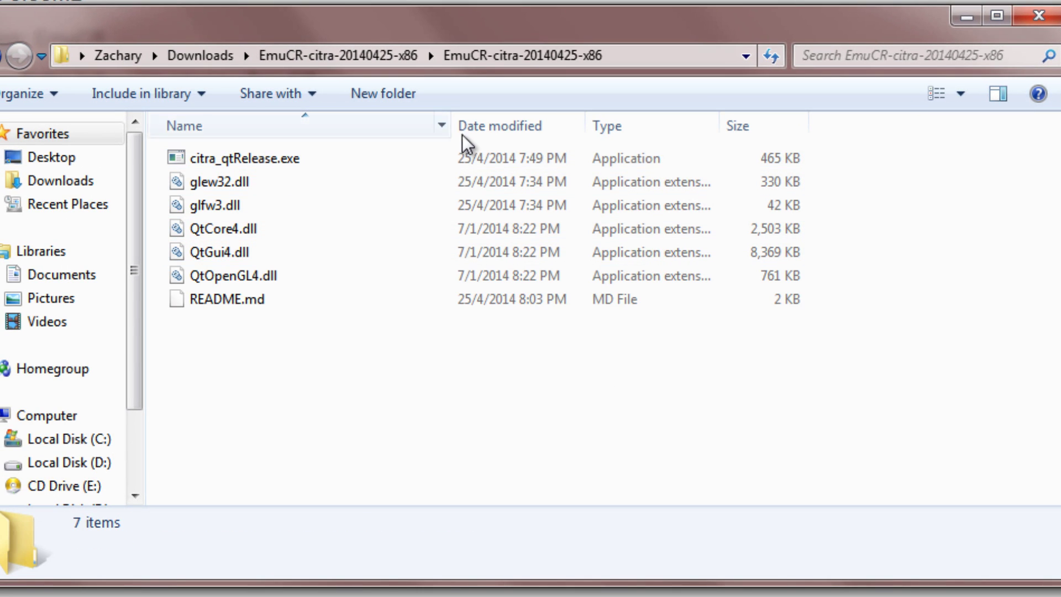
# Launch citra_qtRelease.exe from the extracted folder and move the Citra window away from the screen edge
pyautogui.moveTo(367, 391); pyautogui.dragTo(335, 451)
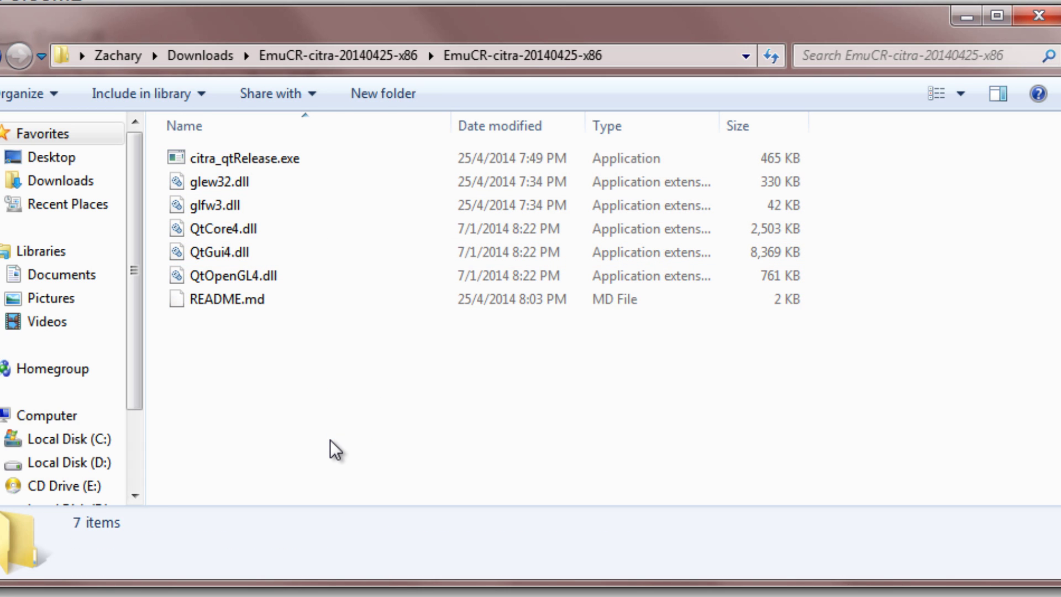
pyautogui.click(292, 159)
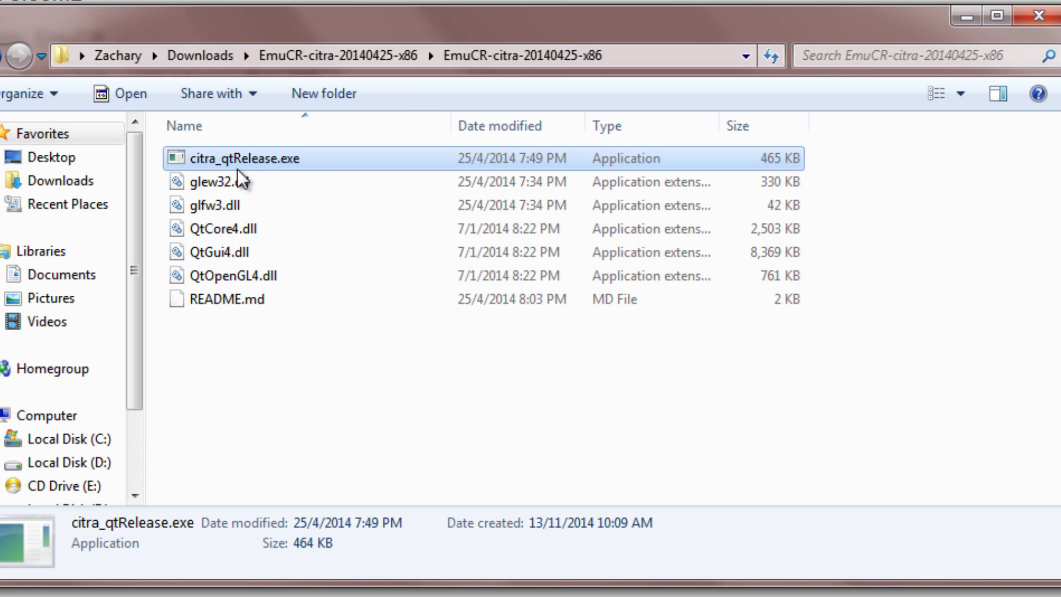
pyautogui.doubleClick(281, 159)
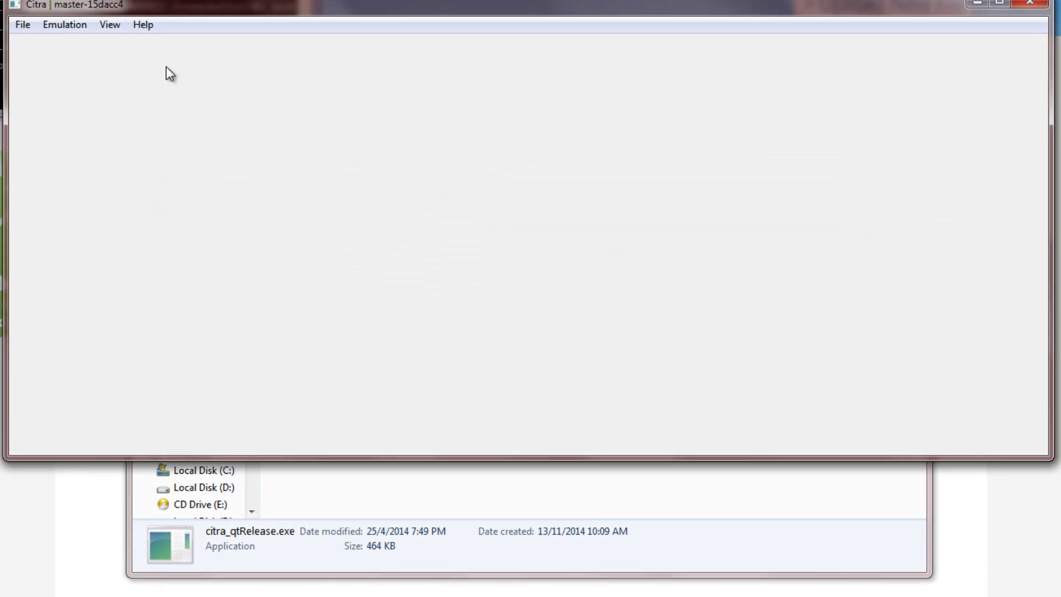
pyautogui.moveTo(147, 10); pyautogui.dragTo(224, 92)
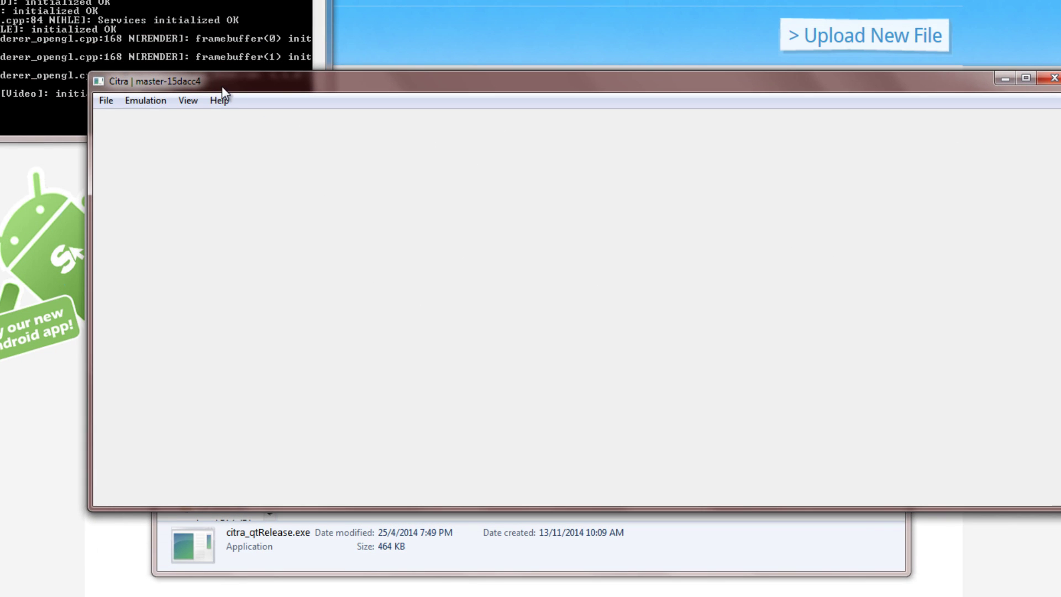
# Examine Citra's emulation commands and try to open the emulation configuration
pyautogui.click(149, 97)
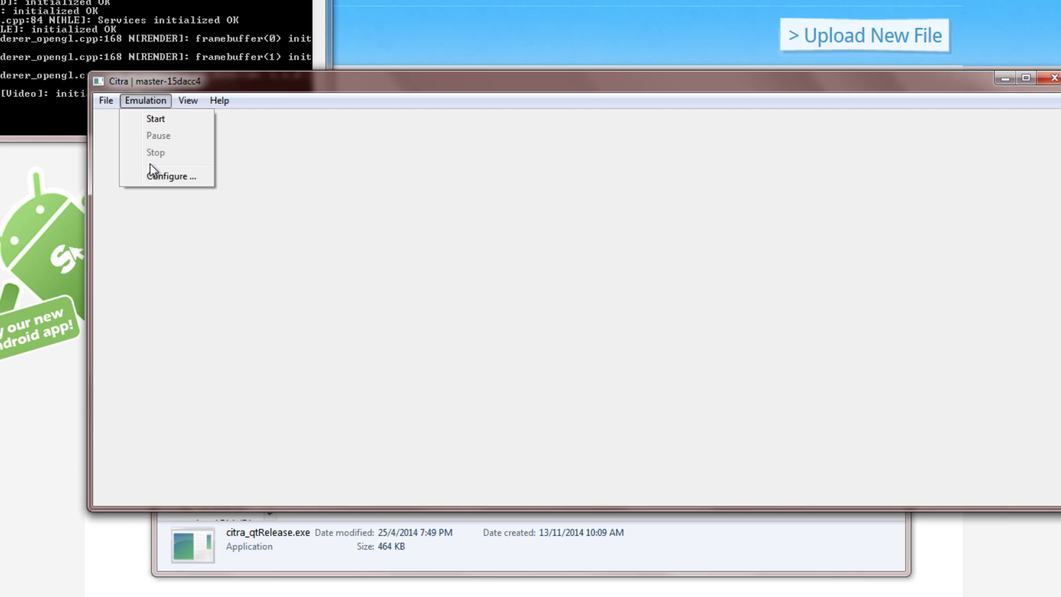
pyautogui.click(154, 176)
pyautogui.click(148, 101)
# Bring up Citra's dialog for loading a file and check which file types it accepts
pyautogui.click(106, 100)
pyautogui.click(138, 118)
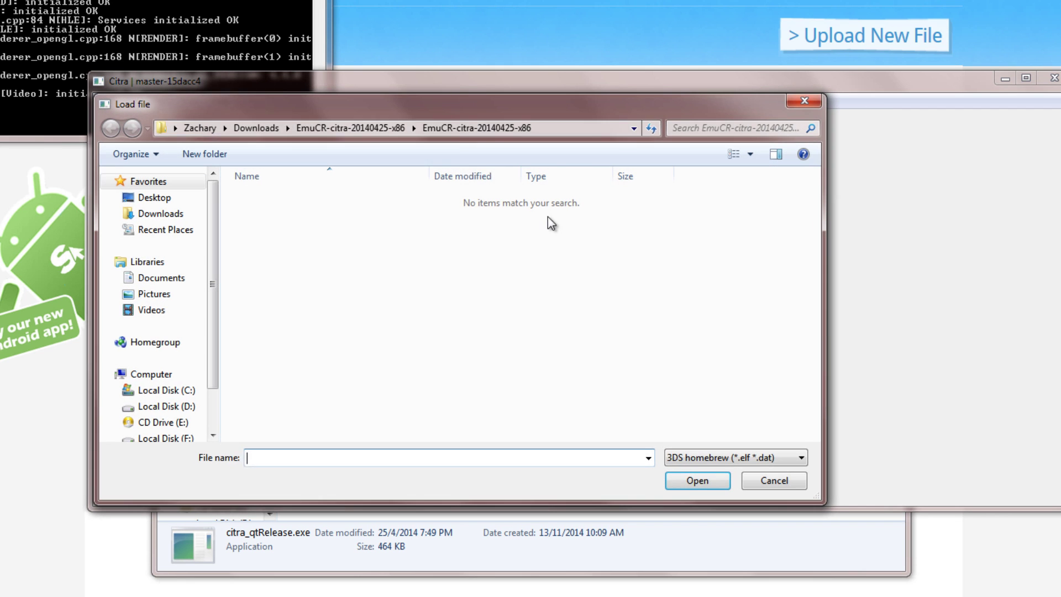
pyautogui.click(725, 459)
pyautogui.click(727, 459)
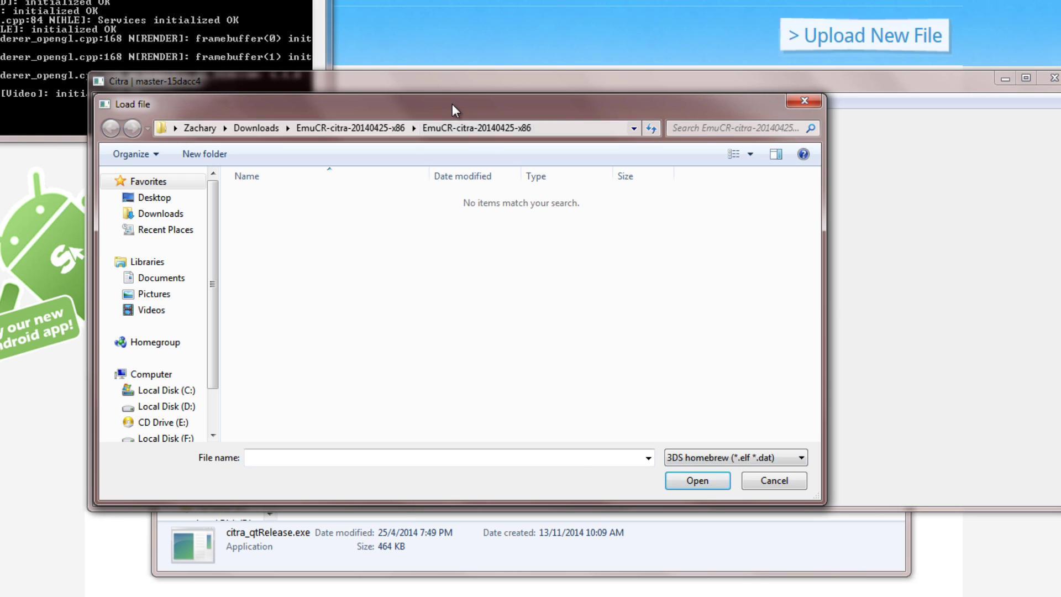
pyautogui.moveTo(452, 104); pyautogui.dragTo(507, 135)
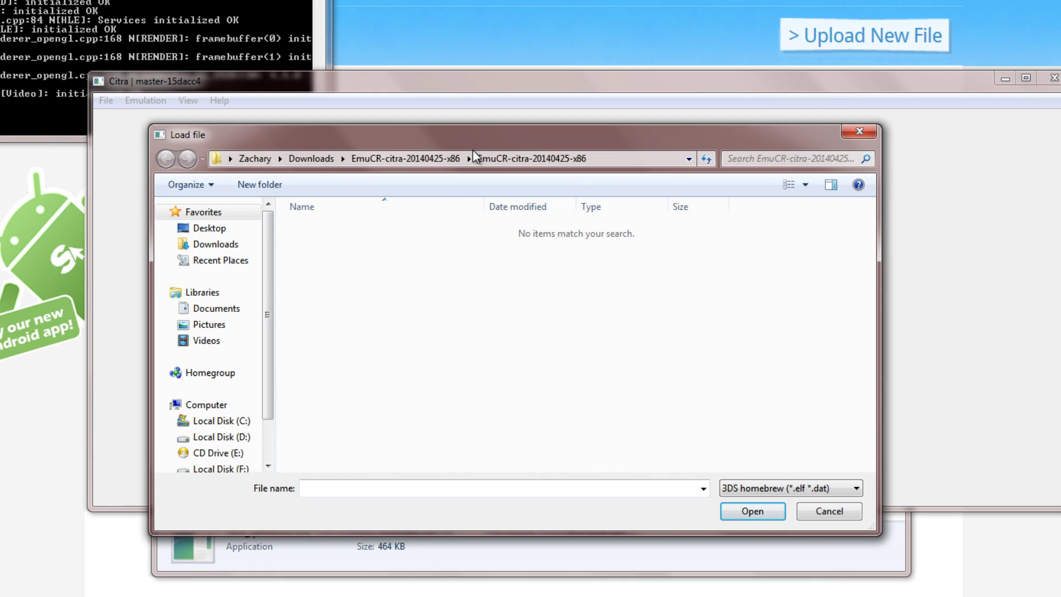